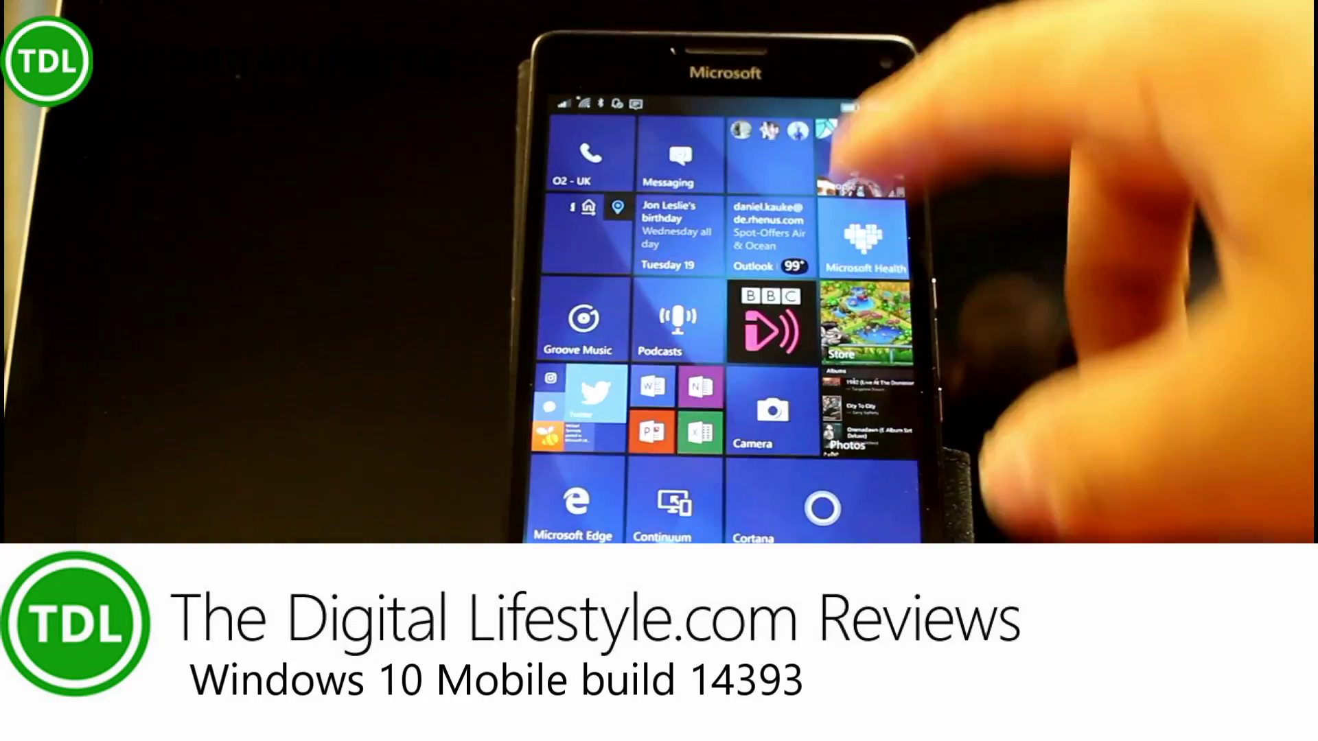
Open All settings from Action Center on the Start screen
left_click(790, 165)
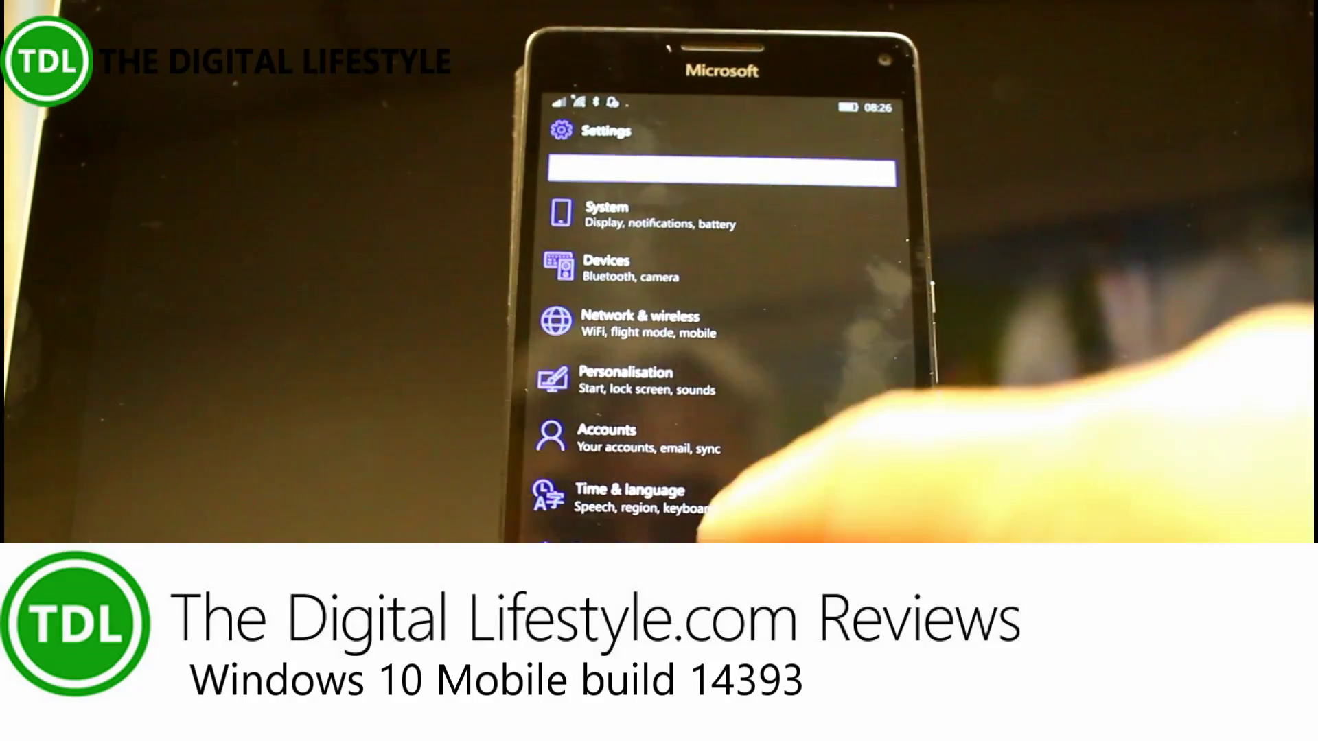
scroll(721, 340, "down", 3)
scroll(721, 340, "up", 3)
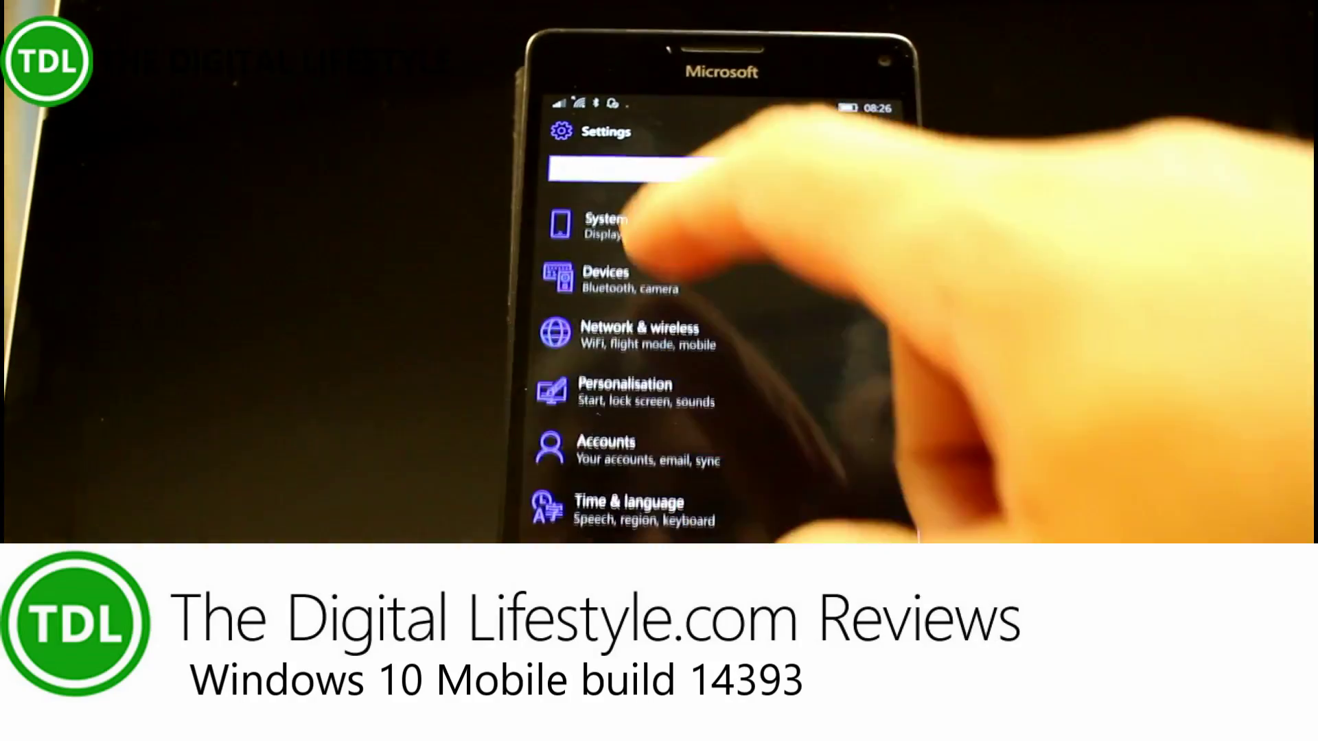
Open System settings and then its About page
left_click(608, 224)
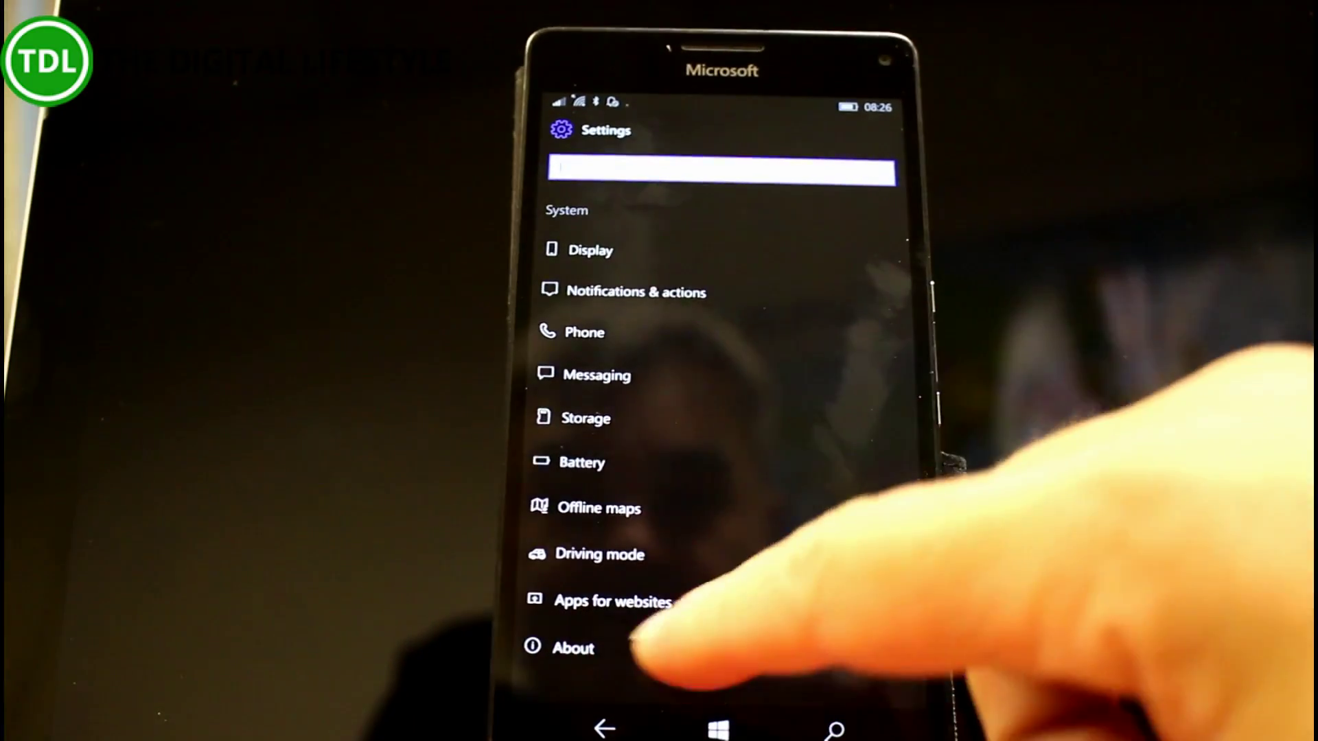
left_click(572, 647)
Expand More info to show OS build 10.0.14393.0, then return to Start
left_click(582, 442)
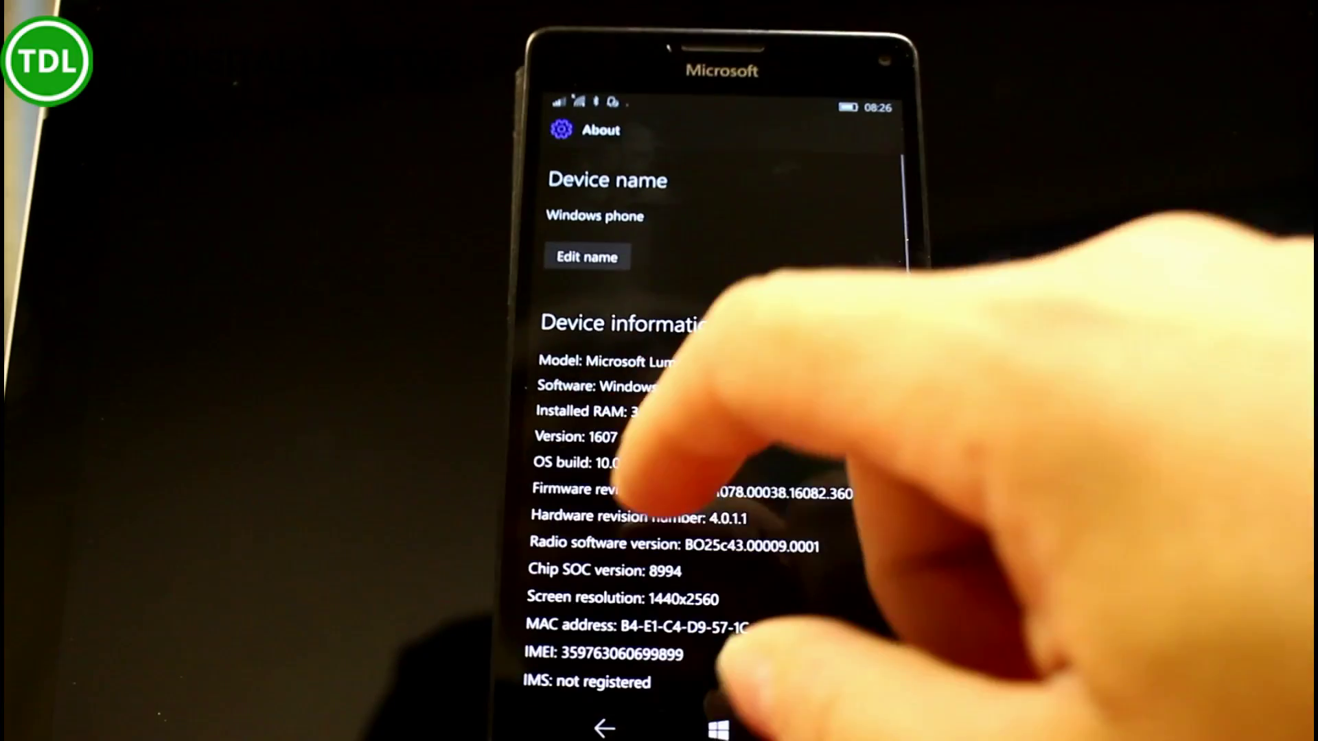
scroll(720, 464, "down", 2)
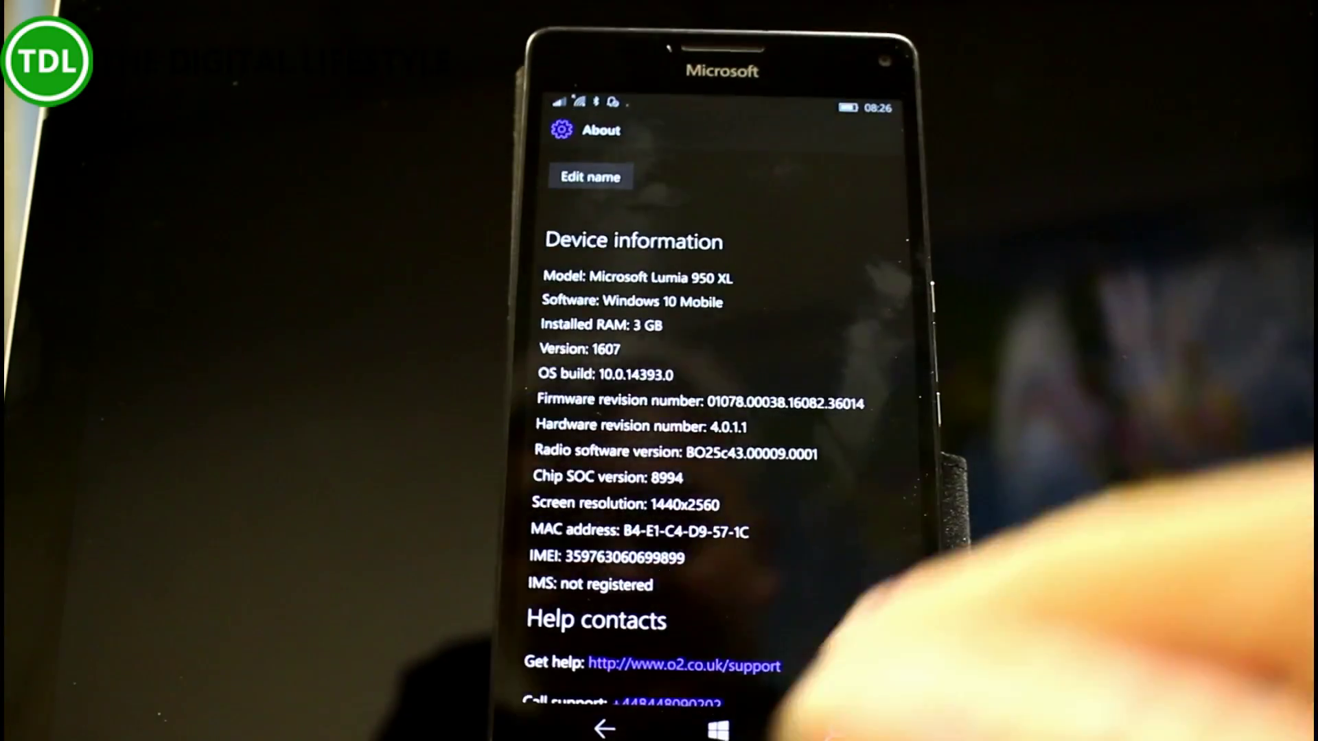
key("super")
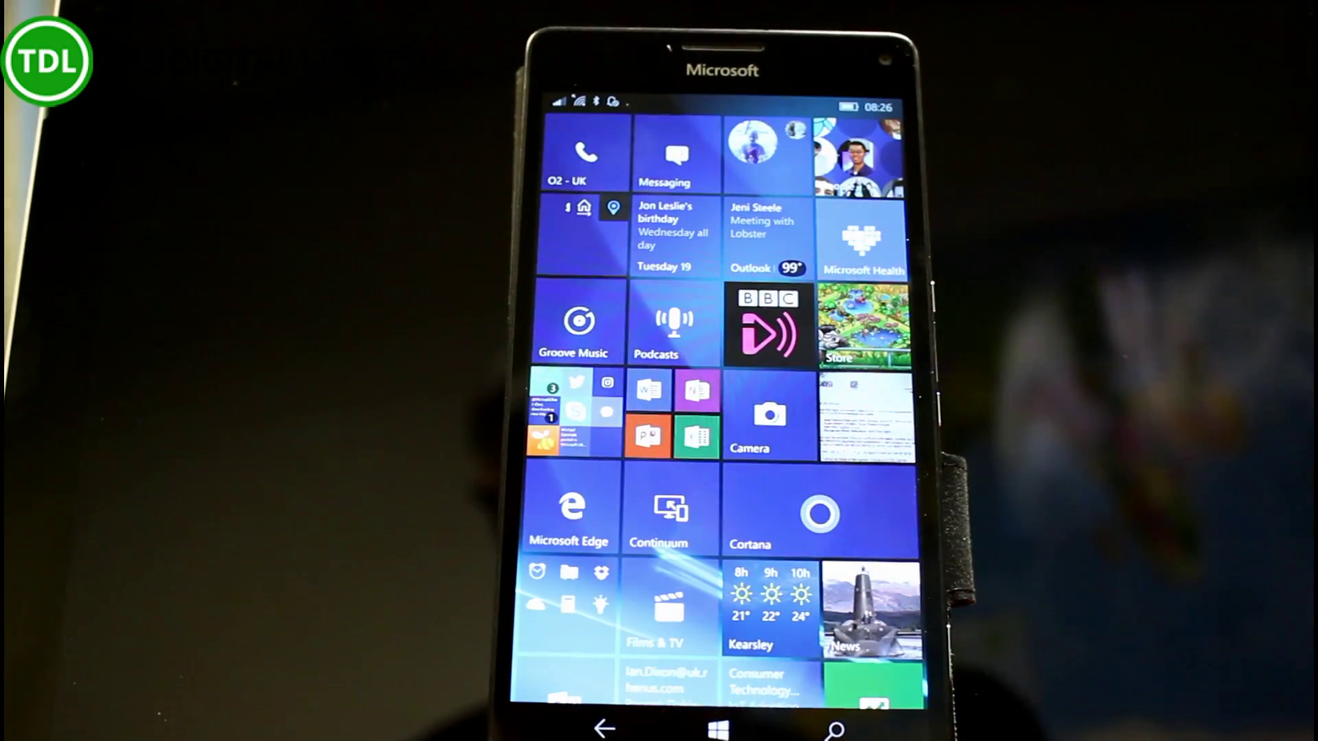